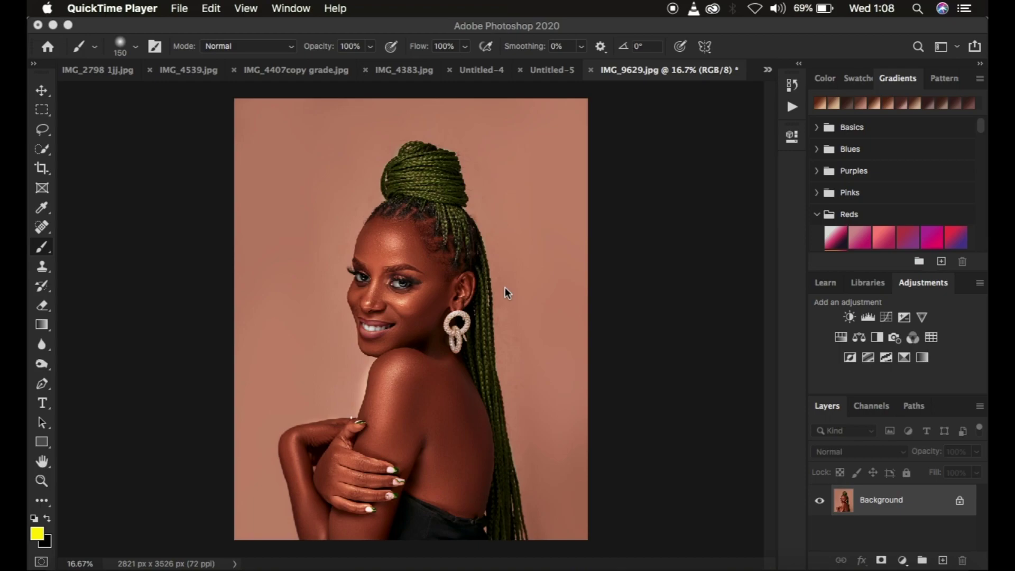
Switch from QuickTime Player to Photoshop with the portrait IMG_9629.jpg open
{"action": "left_click", "coordinate": [795, 110]}
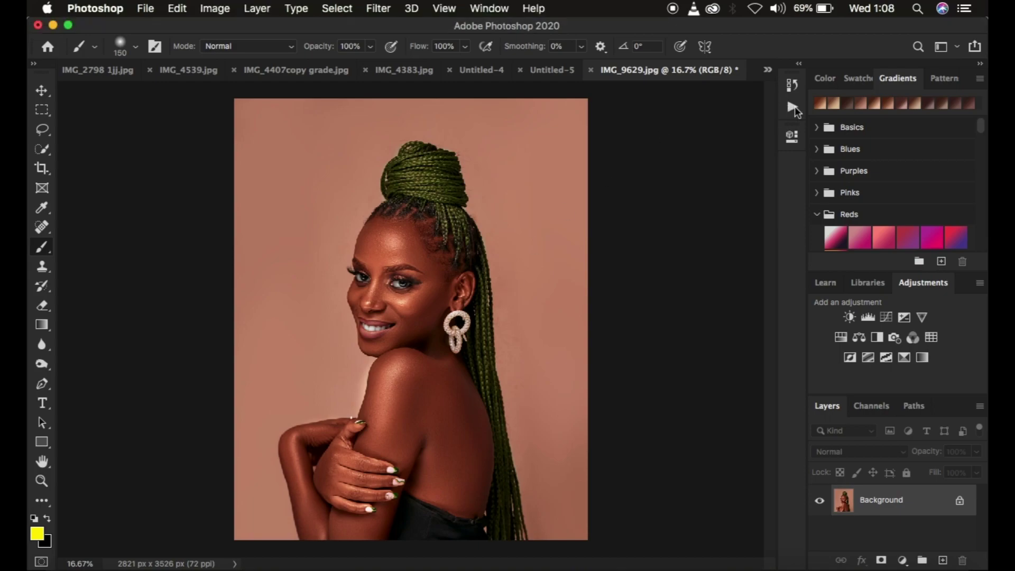
In the Actions panel's retouching set, play the FS 8 BIT frequency separation action
{"action": "left_click", "coordinate": [794, 108]}
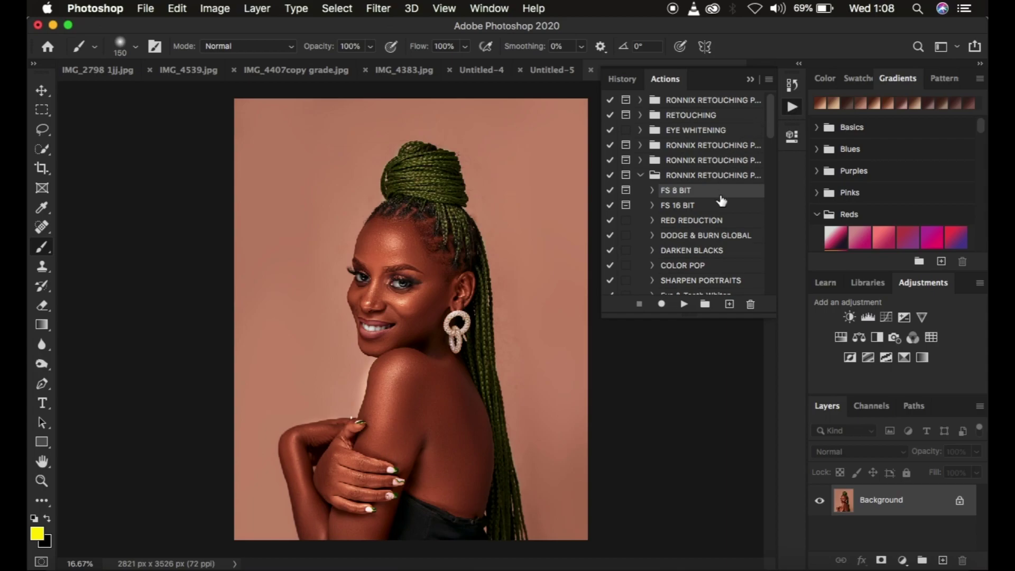
{"action": "left_click", "coordinate": [752, 81]}
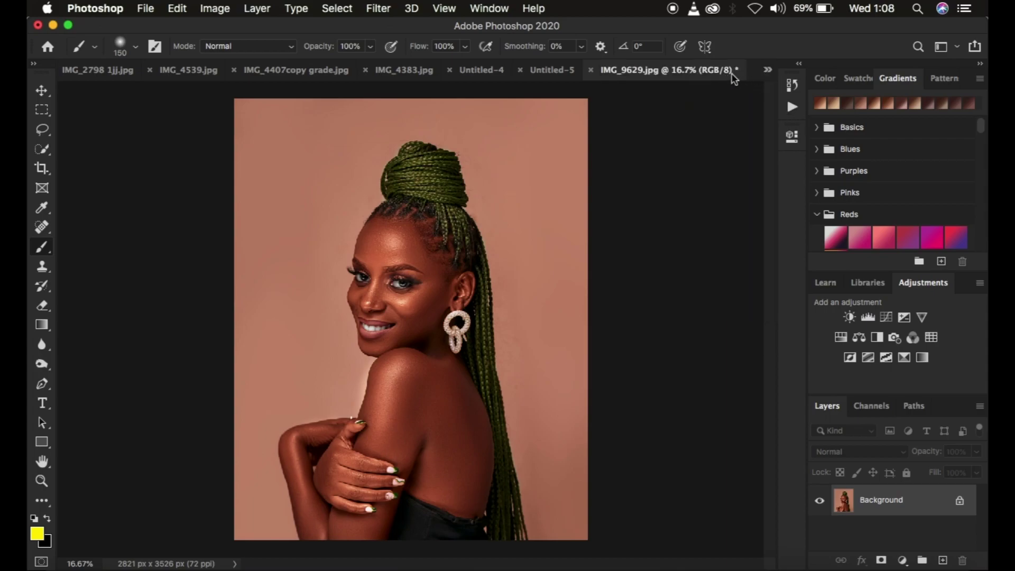
{"action": "left_click", "coordinate": [788, 110]}
{"action": "left_click", "coordinate": [684, 305]}
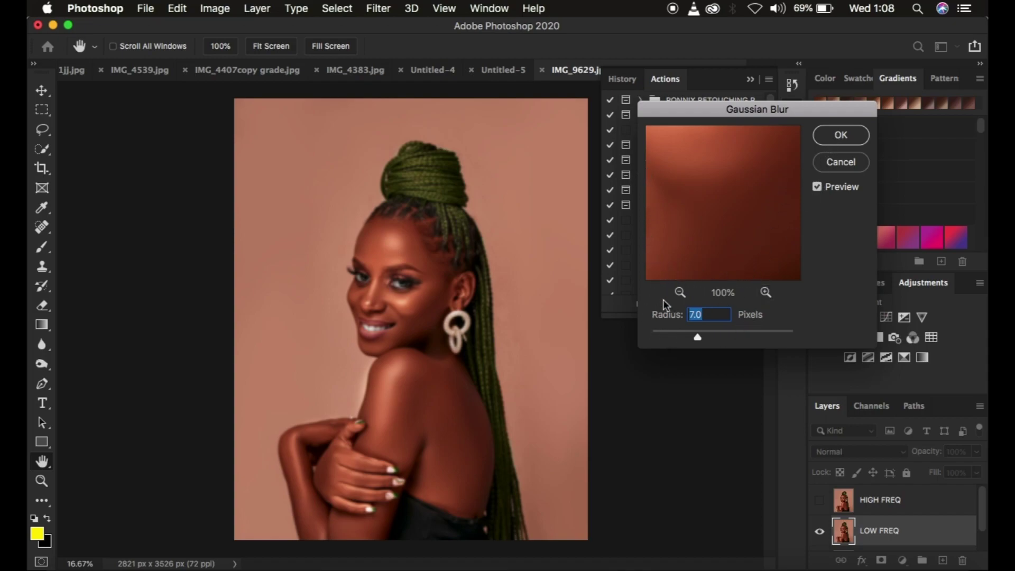
Blur LOW FREQ with a 6.0-pixel Gaussian radius, checking the eyes and nose in the preview
{"action": "left_click", "coordinate": [680, 293]}
{"action": "left_click", "coordinate": [680, 292]}
{"action": "left_click", "coordinate": [680, 293]}
{"action": "left_click", "coordinate": [701, 196]}
{"action": "left_click_drag", "start_coordinate": [701, 195], "coordinate": [735, 257]}
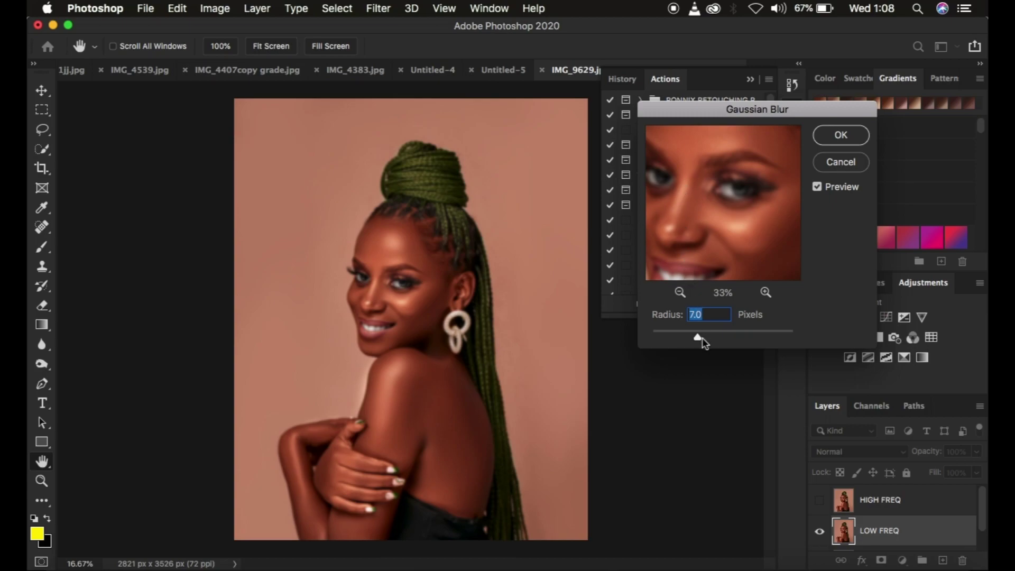
{"action": "left_click_drag", "start_coordinate": [698, 337], "coordinate": [694, 338]}
{"action": "left_click_drag", "start_coordinate": [732, 203], "coordinate": [703, 236]}
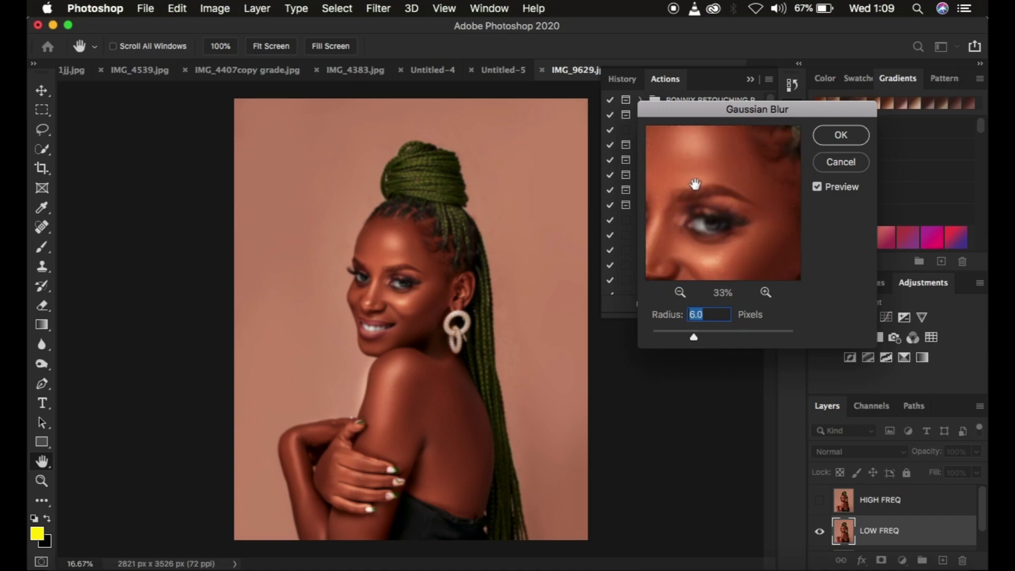
{"action": "left_click", "coordinate": [836, 136]}
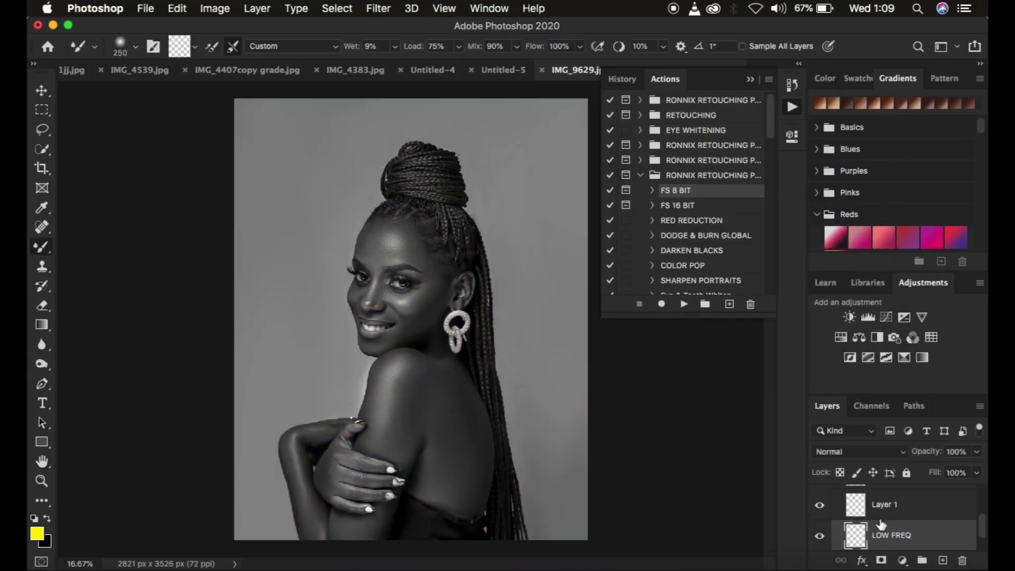
{"action": "left_click", "coordinate": [750, 79]}
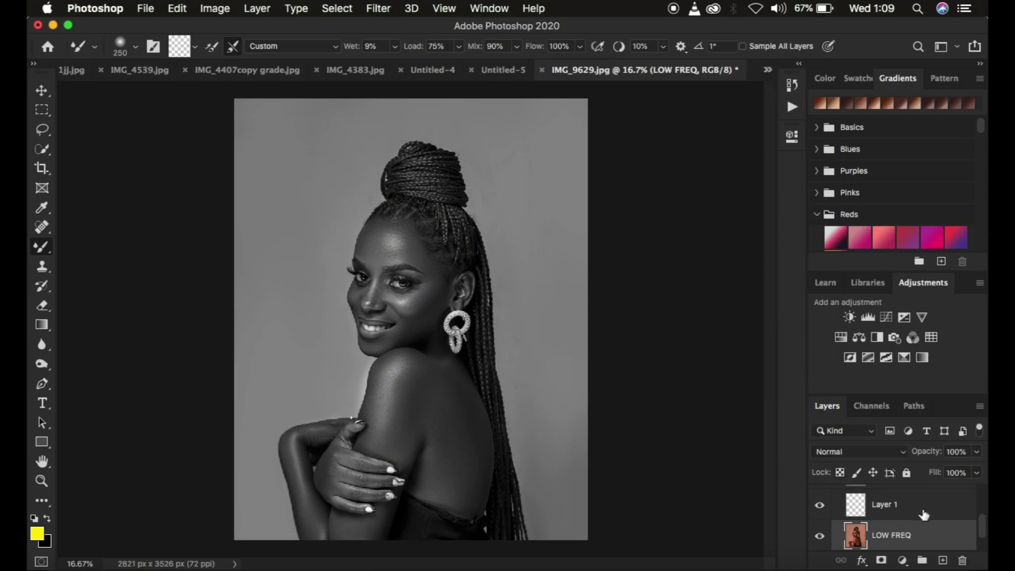
Delete the Black & White 1 adjustment layer so the portrait is in colour
{"action": "scroll", "coordinate": [922, 515], "scroll_direction": "up", "scroll_amount": 3}
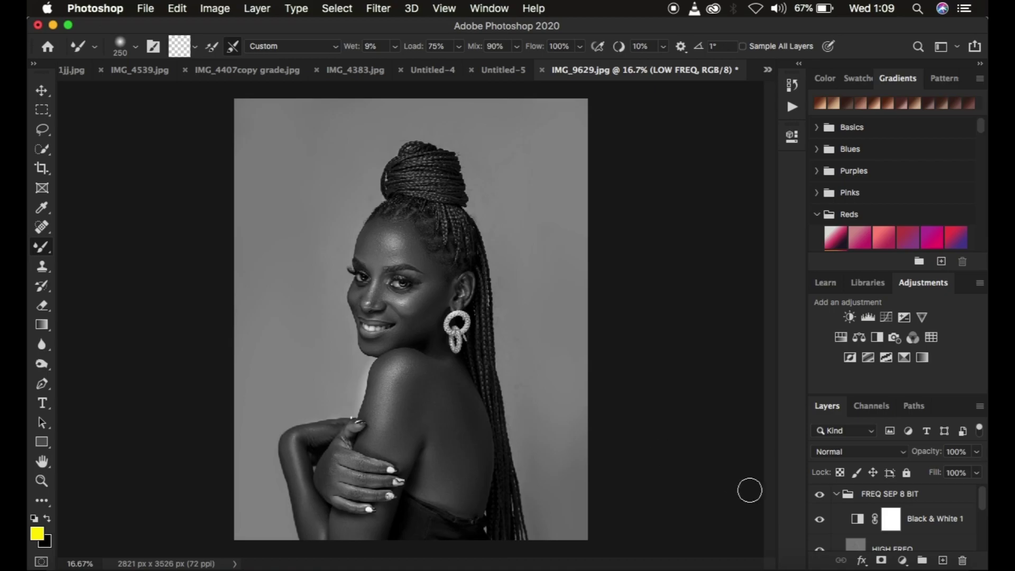
{"action": "left_click", "coordinate": [932, 521]}
{"action": "key", "text": "Delete"}
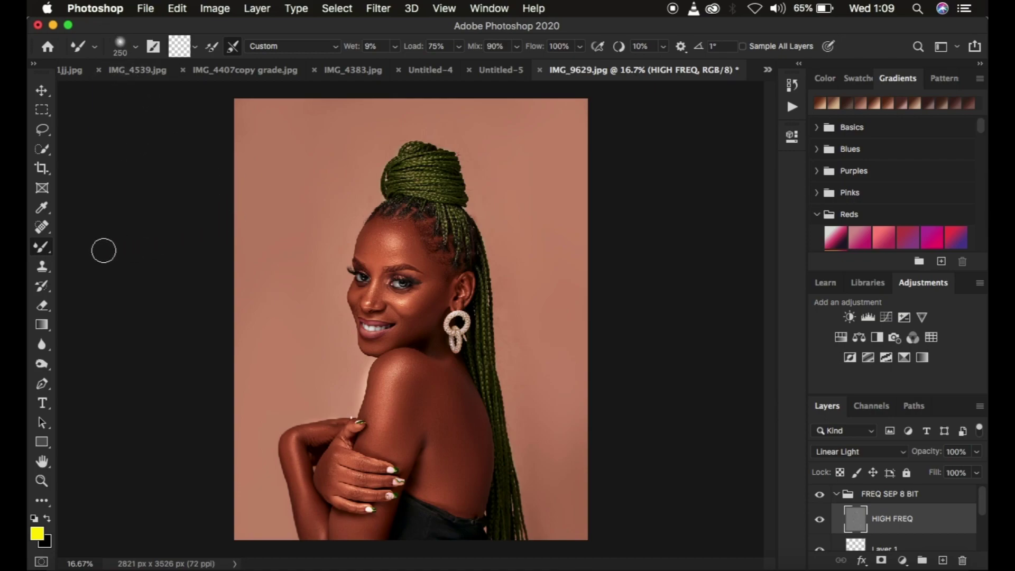
{"action": "left_click", "coordinate": [43, 251]}
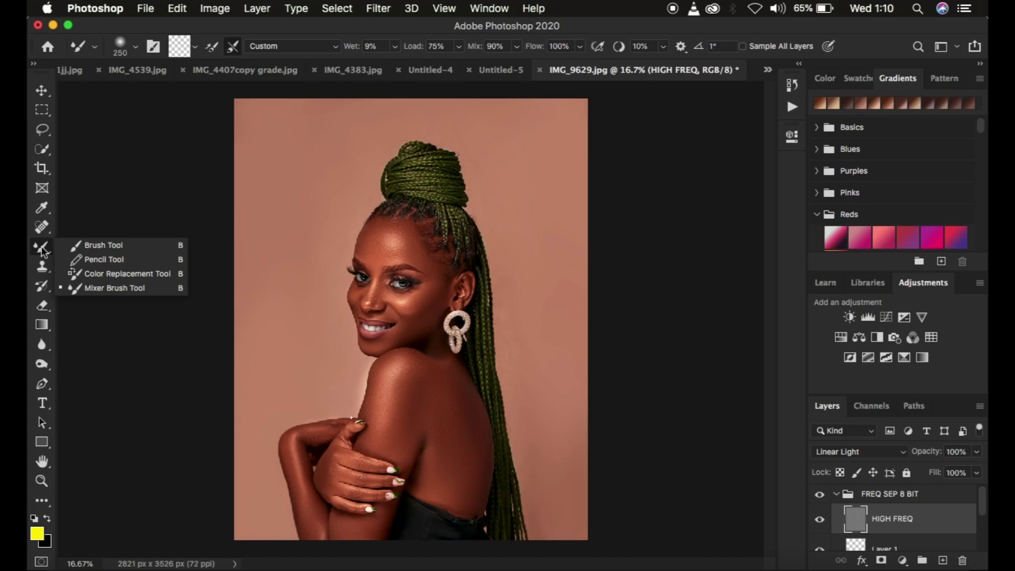
Switch to the Mixer Brush at 600 px, 0% hardness, and clean its paint load
{"action": "left_click", "coordinate": [107, 291]}
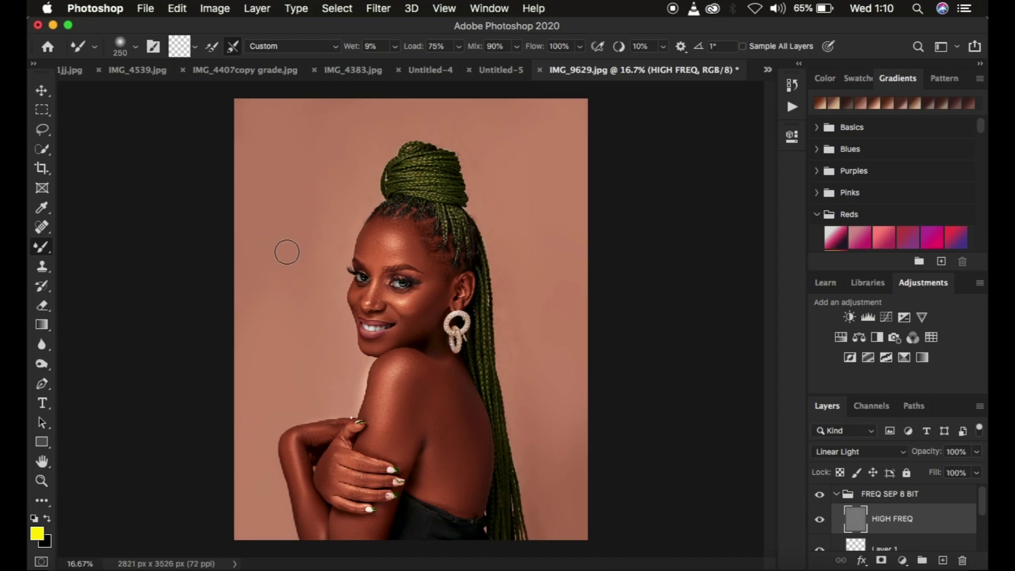
{"action": "key", "text": "bracketright"}
{"action": "key", "text": "bracketright"}
{"action": "key", "text": "bracketright"}
{"action": "key", "text": "bracketright"}
{"action": "left_click", "coordinate": [136, 47]}
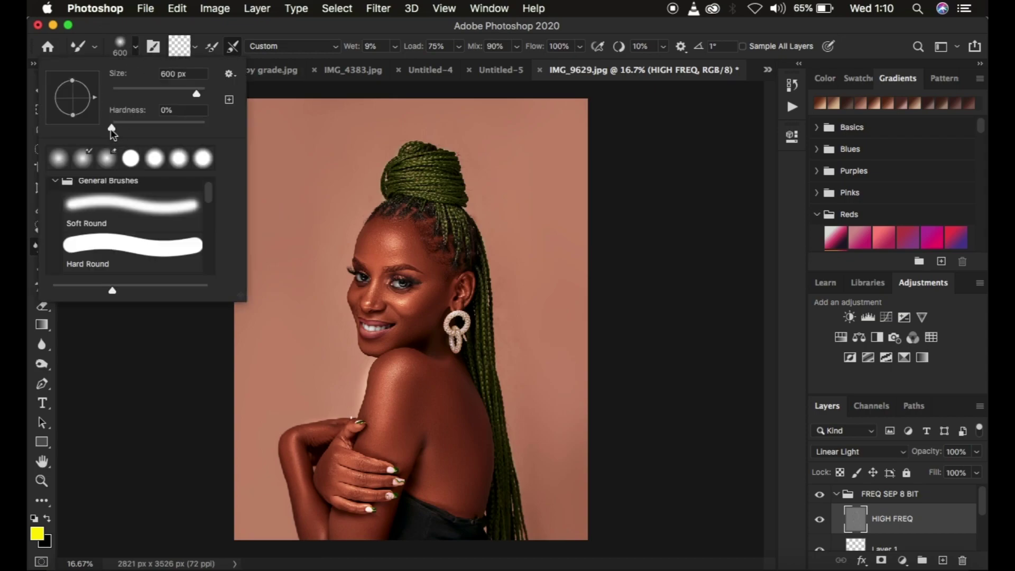
{"action": "left_click", "coordinate": [135, 47]}
{"action": "left_click", "coordinate": [195, 48]}
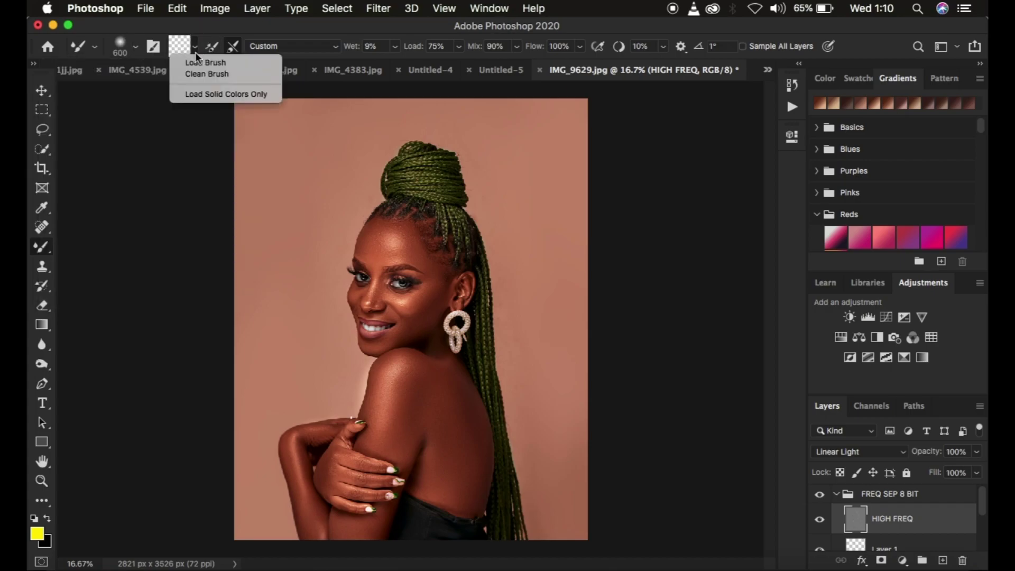
{"action": "left_click", "coordinate": [198, 72]}
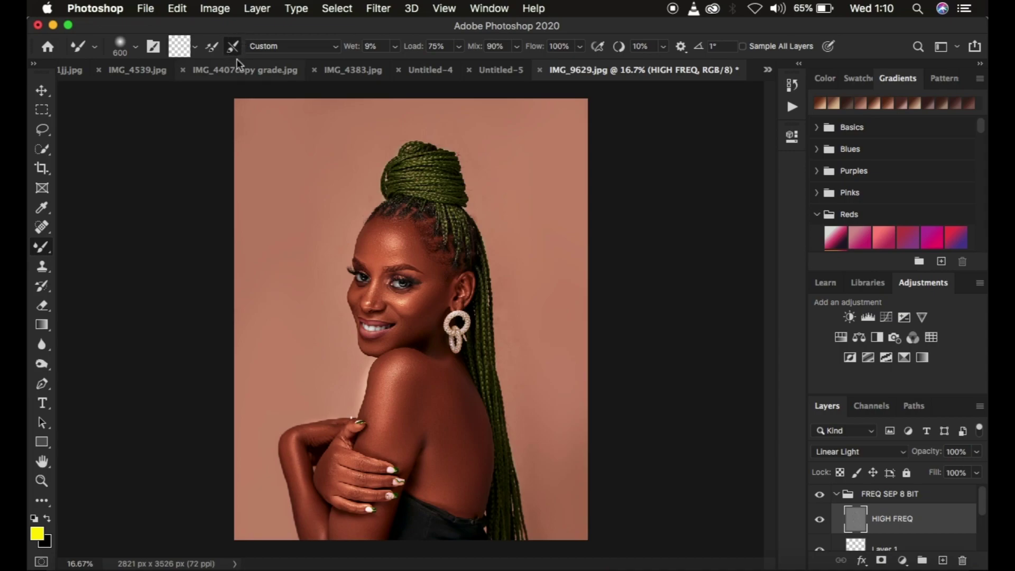
Turn on auto-clean after each stroke, resize the brush to about 175 px, and disable Sample All Layers
{"action": "left_click", "coordinate": [229, 44]}
{"action": "left_click_drag", "start_coordinate": [423, 301], "coordinate": [403, 301]}
{"action": "left_click", "coordinate": [743, 46]}
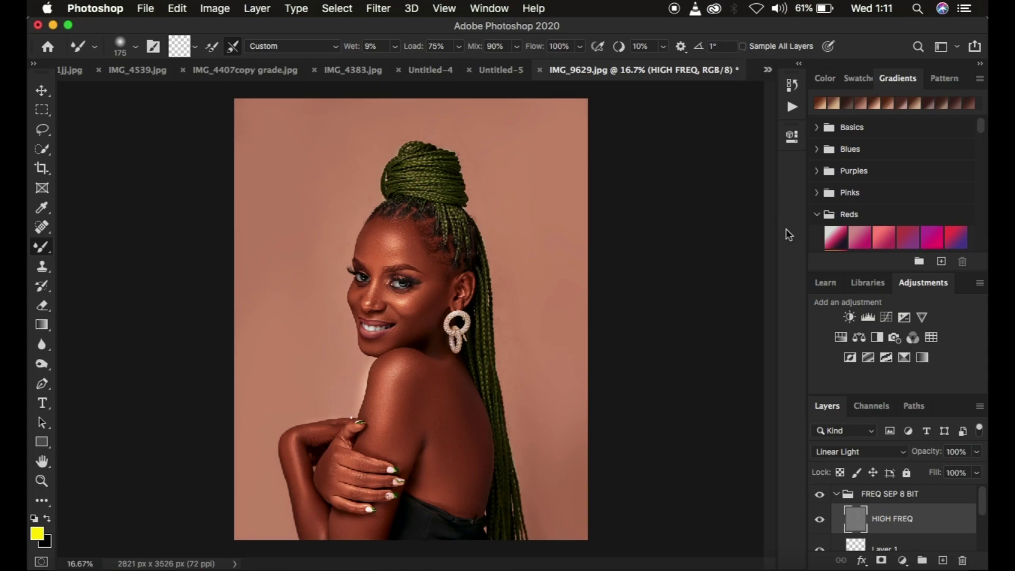
Select LOW FREQ, zoom in on the face, set the brush to 175 px, and test-stroke the cheek
{"action": "scroll", "coordinate": [935, 531], "scroll_direction": "down", "scroll_amount": 4}
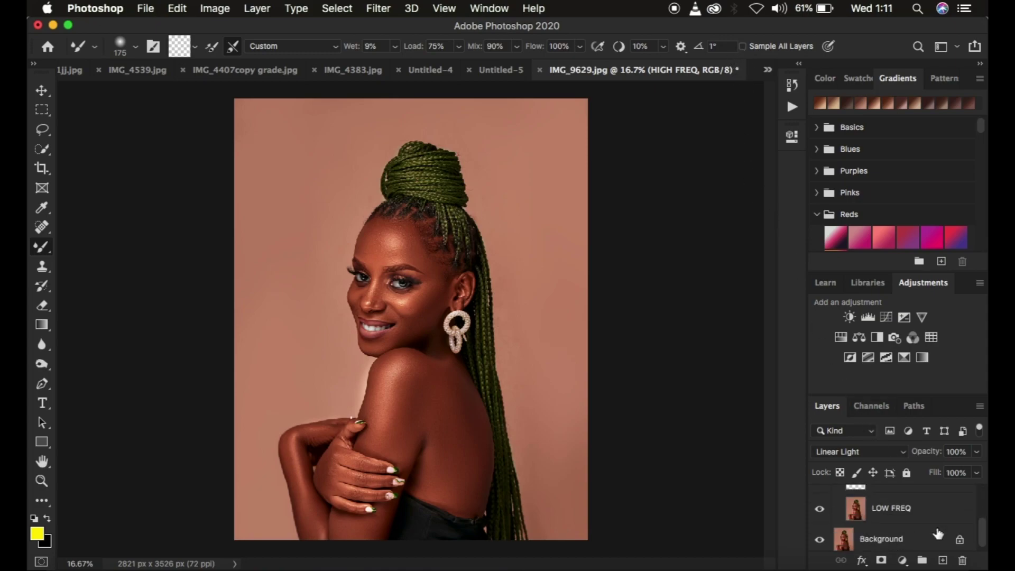
{"action": "left_click", "coordinate": [896, 512]}
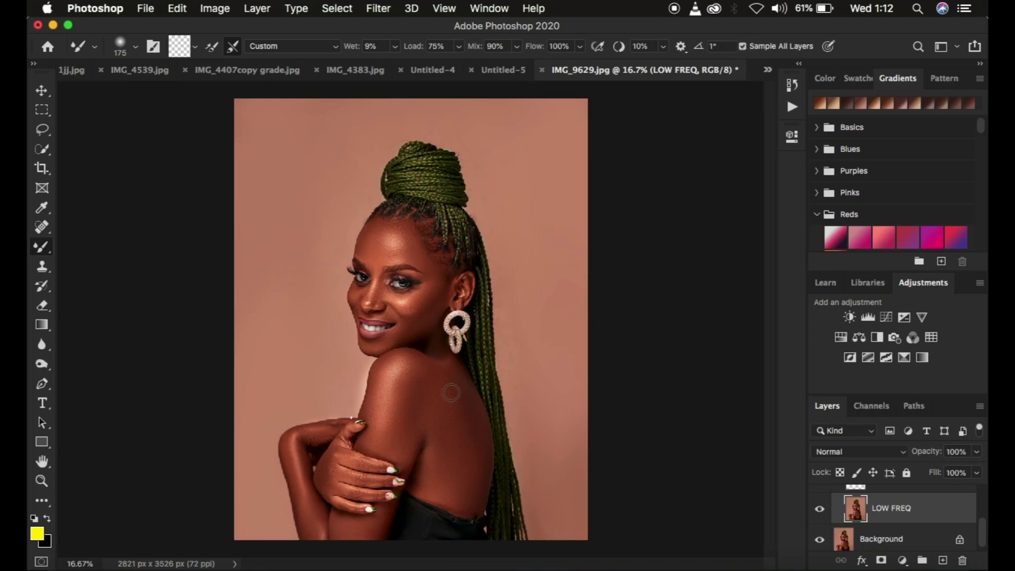
{"action": "key", "text": "bracketright"}
{"action": "key", "text": "bracketright"}
{"action": "key", "text": "bracketright"}
{"action": "key", "text": "bracketright"}
{"action": "key", "text": "super+equal"}
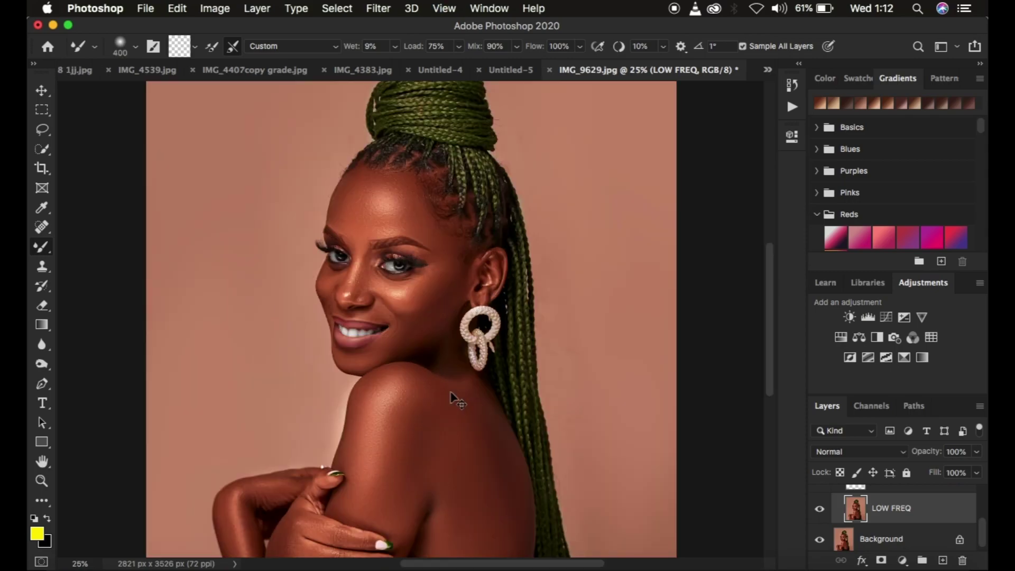
{"action": "key", "text": "bracketleft"}
{"action": "key", "text": "super+equal"}
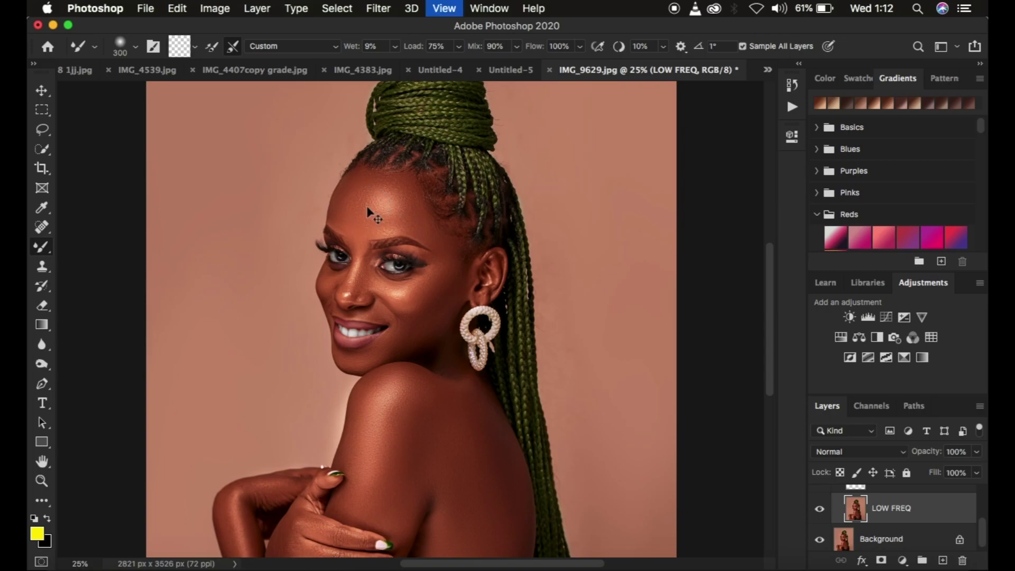
{"action": "key", "text": "bracketleft"}
{"action": "key", "text": "bracketleft"}
{"action": "key", "text": "bracketleft"}
{"action": "mouse_move", "coordinate": [404, 284]}
{"action": "left_mouse_down"}
{"action": "mouse_move", "coordinate": [391, 280]}
{"action": "mouse_move", "coordinate": [430, 267]}
{"action": "mouse_move", "coordinate": [390, 283]}
{"action": "mouse_move", "coordinate": [453, 234]}
{"action": "mouse_move", "coordinate": [396, 283]}
{"action": "mouse_move", "coordinate": [430, 267]}
{"action": "mouse_move", "coordinate": [414, 265]}
{"action": "mouse_move", "coordinate": [426, 253]}
{"action": "left_mouse_up"}
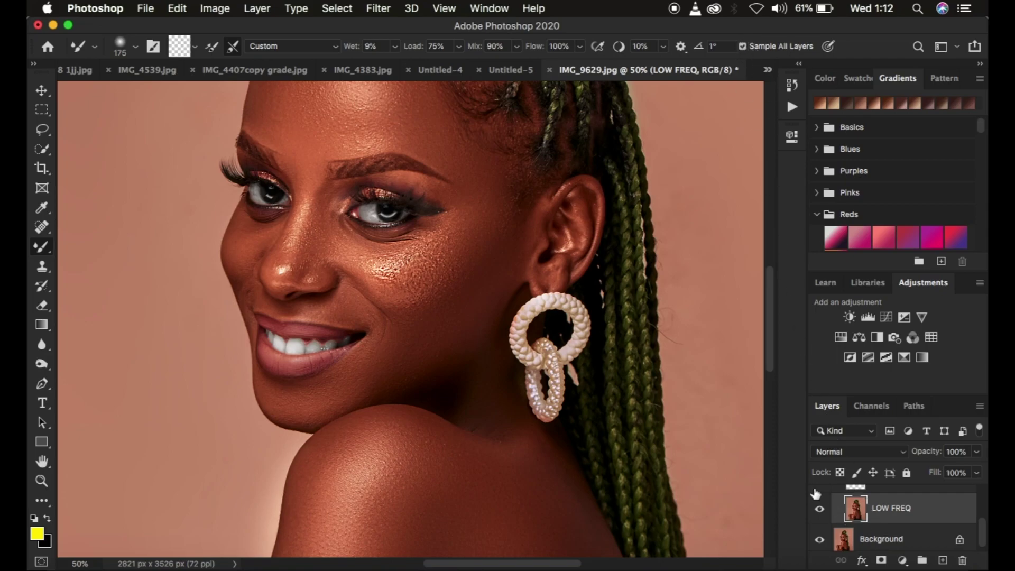
{"action": "scroll", "coordinate": [946, 525], "scroll_direction": "up", "scroll_amount": 3}
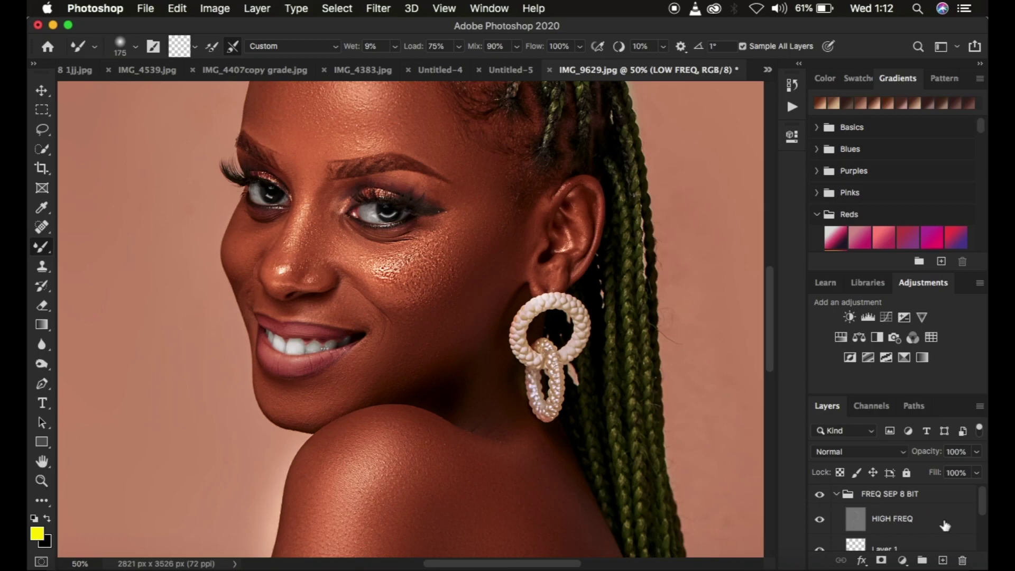
{"action": "scroll", "coordinate": [946, 525], "scroll_direction": "down", "scroll_amount": 1}
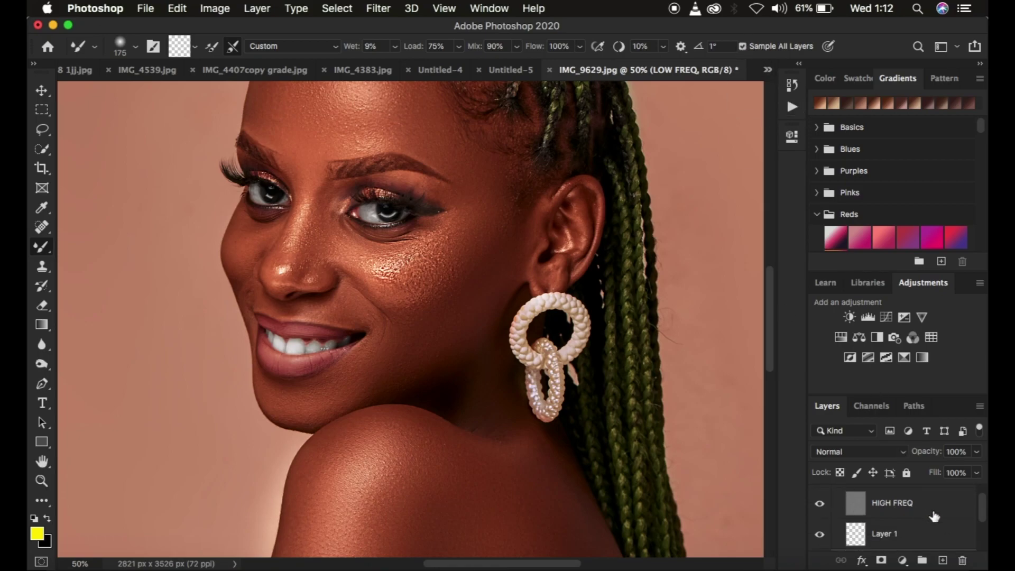
{"action": "scroll", "coordinate": [933, 517], "scroll_direction": "up", "scroll_amount": 1}
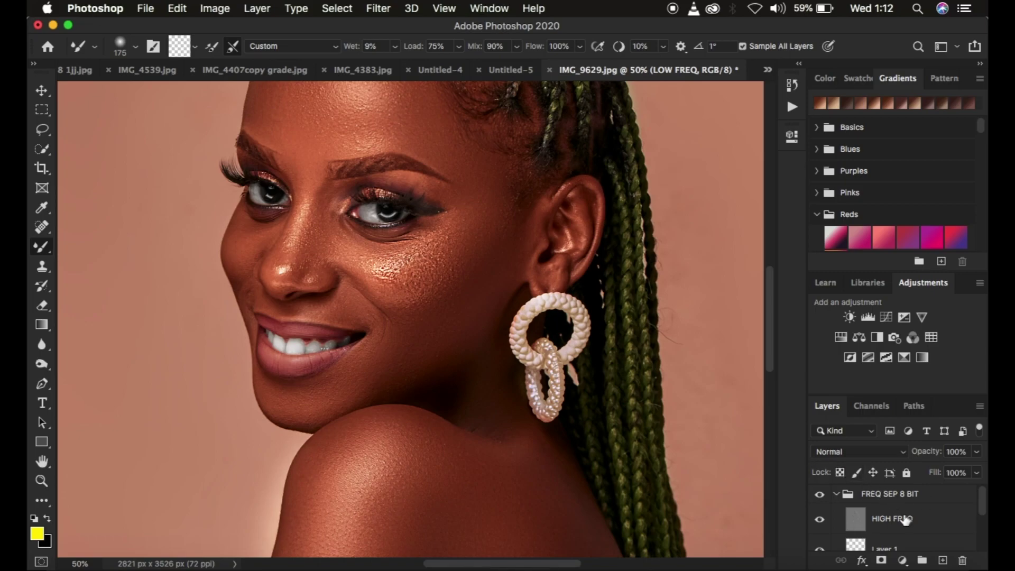
{"action": "scroll", "coordinate": [921, 552], "scroll_direction": "down", "scroll_amount": 2}
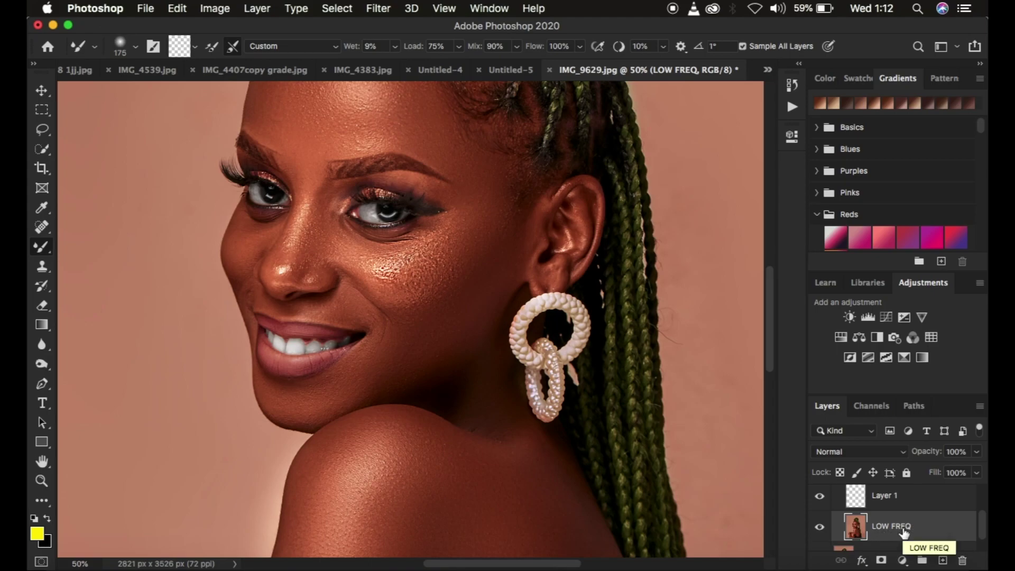
{"action": "scroll", "coordinate": [905, 531], "scroll_direction": "up", "scroll_amount": 2}
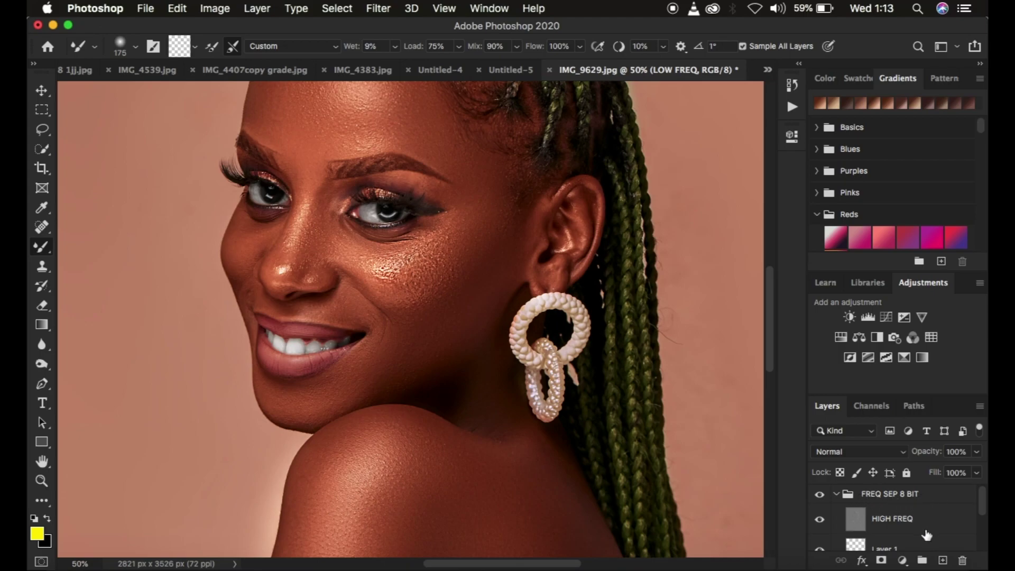
{"action": "scroll", "coordinate": [927, 535], "scroll_direction": "down", "scroll_amount": 3}
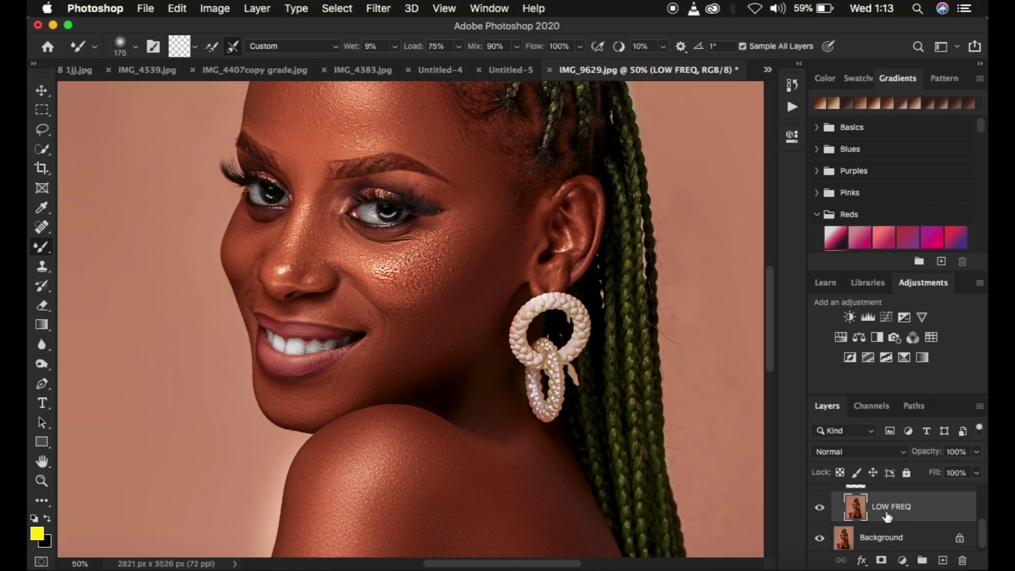
{"action": "scroll", "coordinate": [901, 512], "scroll_direction": "up", "scroll_amount": 2}
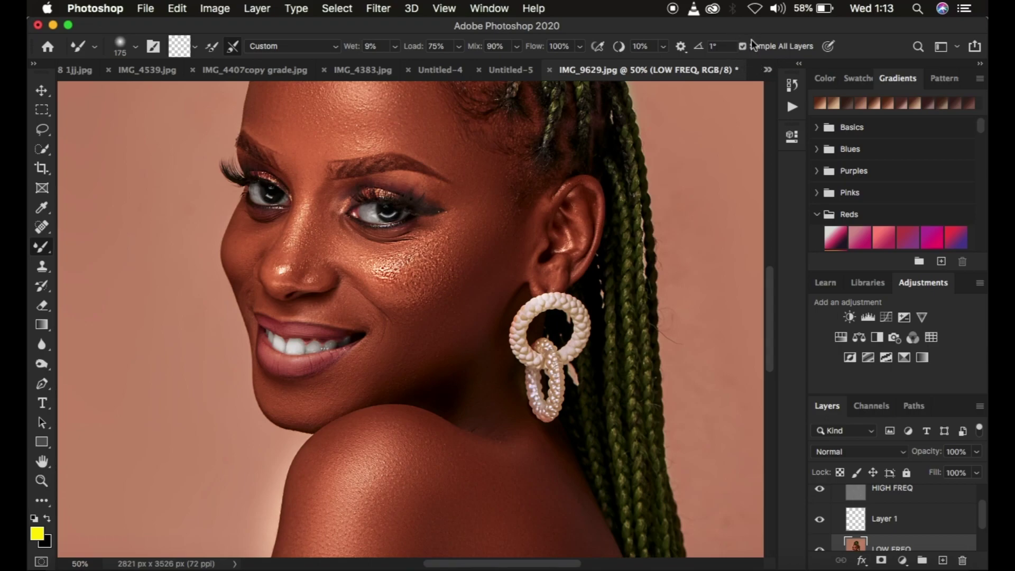
{"action": "scroll", "coordinate": [904, 510], "scroll_direction": "down", "scroll_amount": 2}
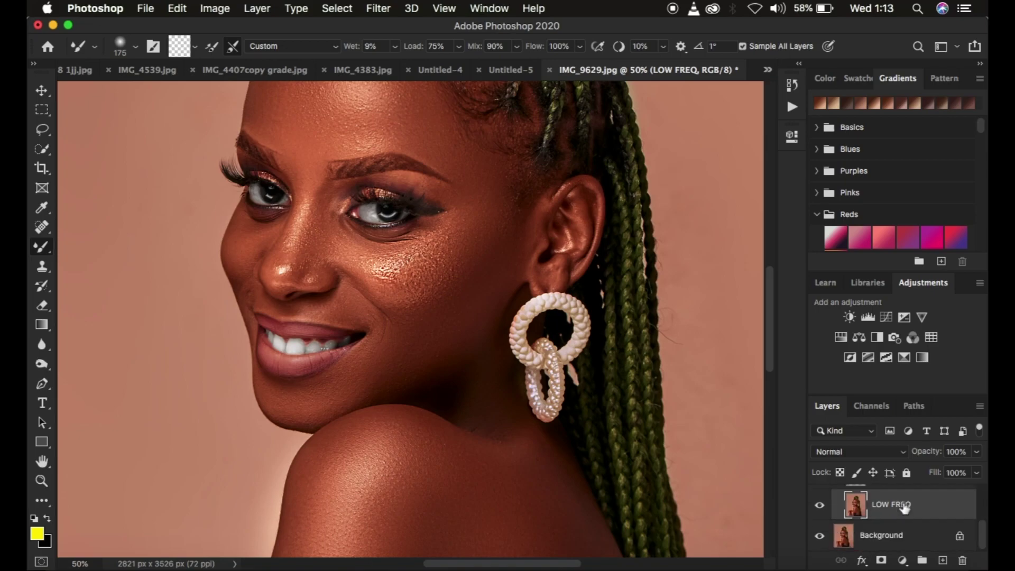
{"action": "scroll", "coordinate": [904, 509], "scroll_direction": "up", "scroll_amount": 2}
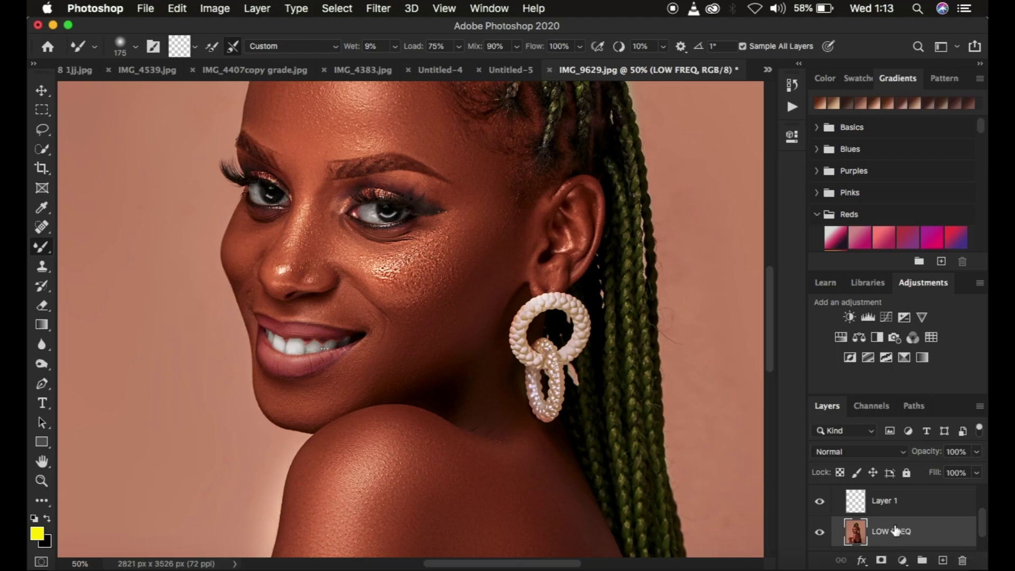
Compare the cheek with Layer 1 toggled, set the brush to 125 px, and stroke the cheek
{"action": "left_click", "coordinate": [819, 503]}
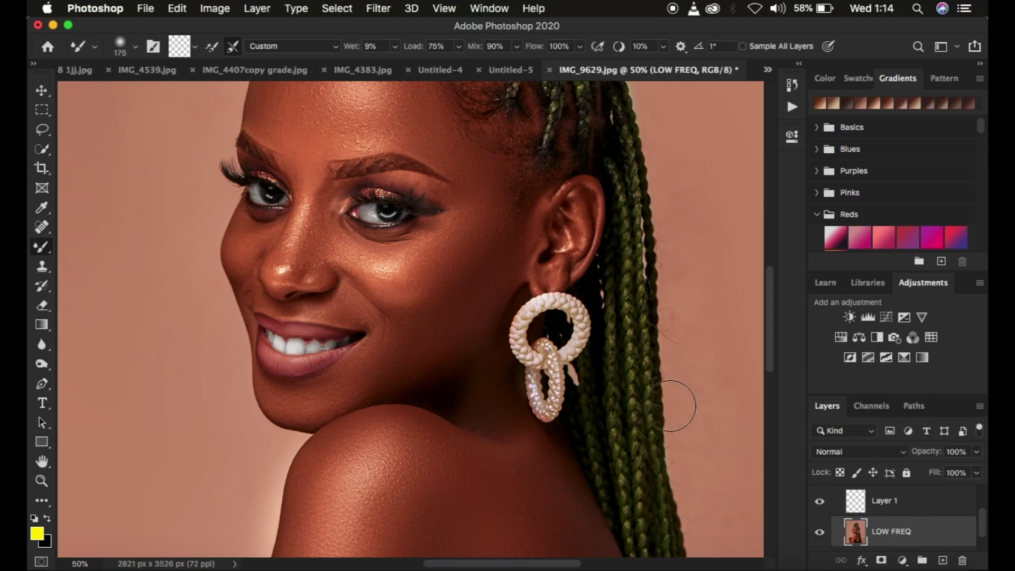
{"action": "key", "text": "bracketleft"}
{"action": "key", "text": "bracketleft"}
{"action": "key", "text": "bracketleft"}
{"action": "key", "text": "bracketright"}
{"action": "mouse_move", "coordinate": [472, 243]}
{"action": "left_mouse_down"}
{"action": "mouse_move", "coordinate": [465, 238]}
{"action": "mouse_move", "coordinate": [437, 277]}
{"action": "mouse_move", "coordinate": [446, 268]}
{"action": "mouse_move", "coordinate": [452, 277]}
{"action": "mouse_move", "coordinate": [442, 276]}
{"action": "mouse_move", "coordinate": [474, 241]}
{"action": "left_mouse_up"}
Sample skin colours at the temple and lower cheek, then zoom out to the upper body
{"action": "left_click", "coordinate": [458, 245], "text": "alt"}
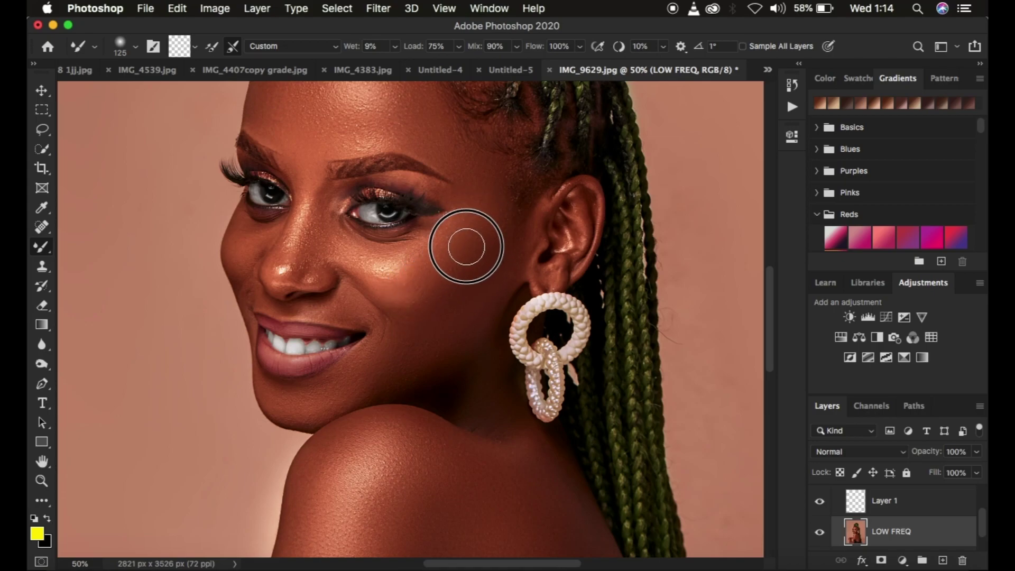
{"action": "left_click", "coordinate": [469, 165], "text": "alt"}
{"action": "left_click", "coordinate": [472, 265], "text": "alt"}
{"action": "key", "text": "super+h"}
{"action": "key", "text": "super+minus"}
{"action": "key", "text": "super+minus"}
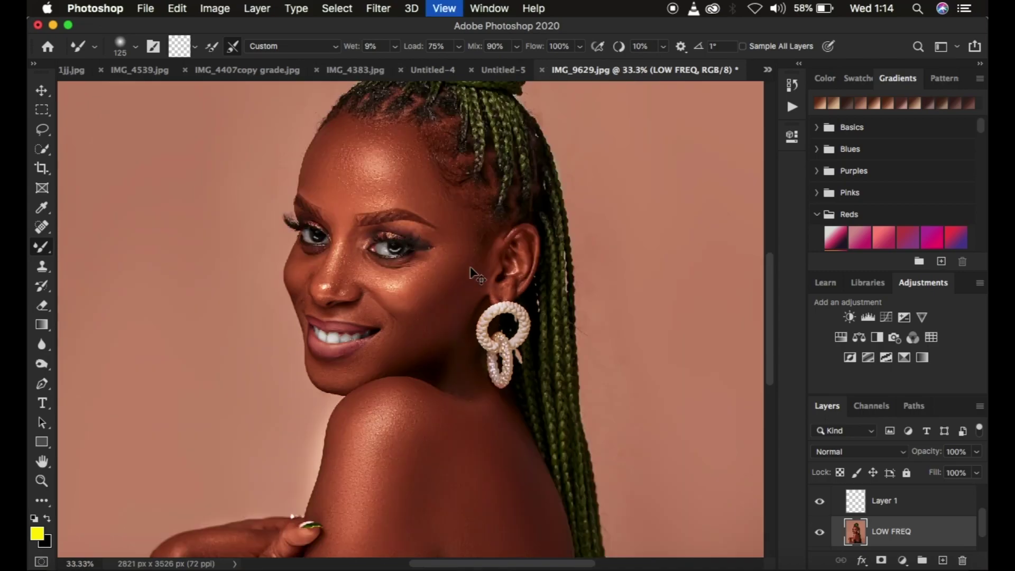
Sample skin colours around the cheek, eyebrow, forehead, eye and chin
{"action": "left_click", "coordinate": [422, 301], "text": "alt"}
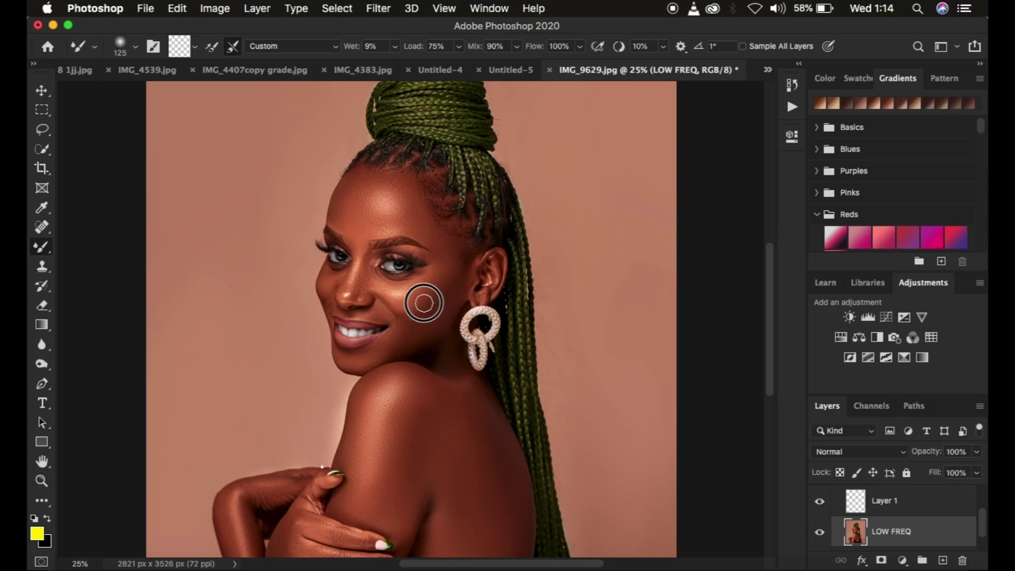
{"action": "left_click", "coordinate": [438, 262], "text": "alt"}
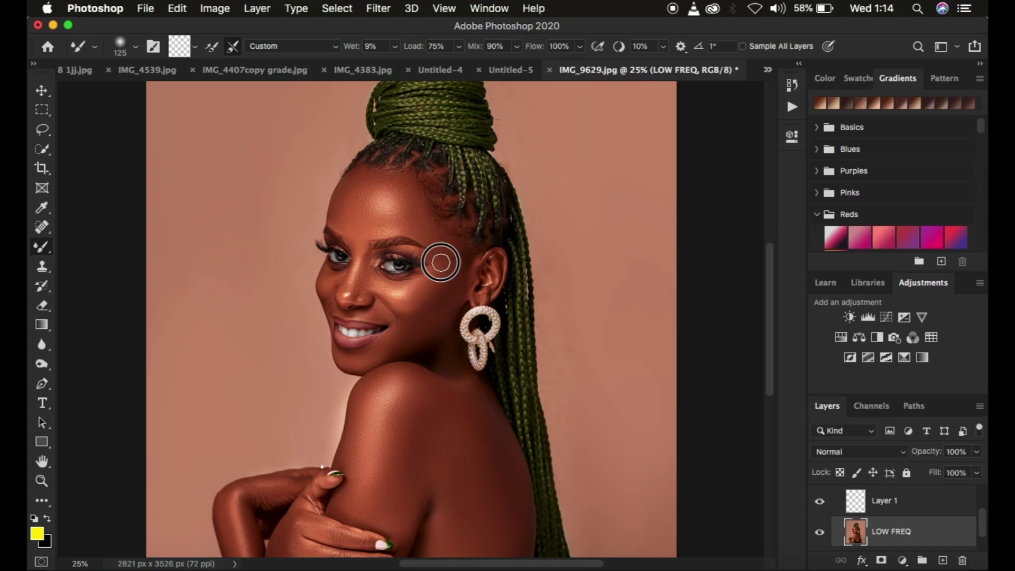
{"action": "left_click", "coordinate": [437, 233], "text": "alt"}
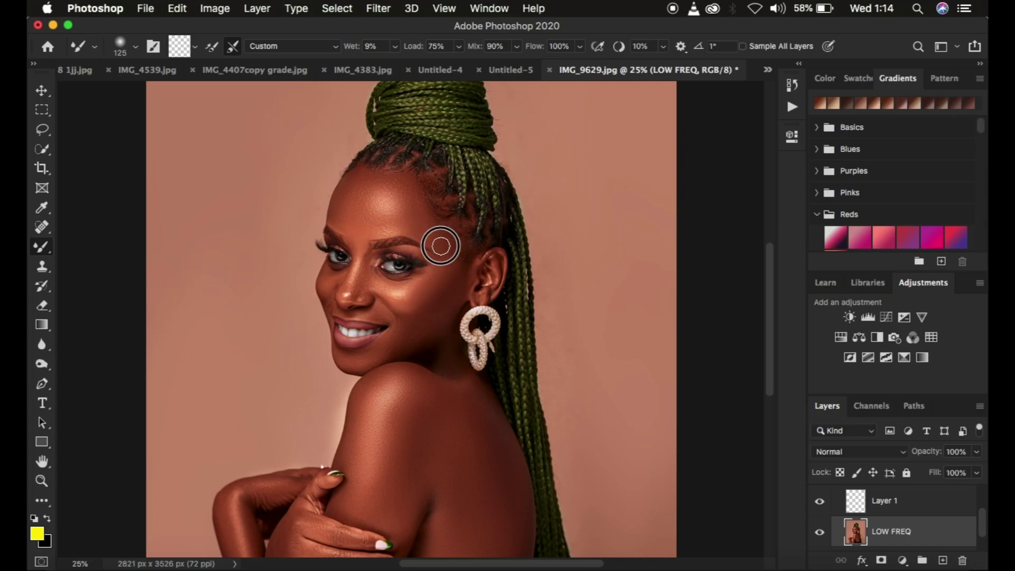
{"action": "left_click", "coordinate": [407, 227], "text": "alt"}
{"action": "left_click", "coordinate": [410, 192], "text": "alt"}
{"action": "left_click", "coordinate": [442, 265], "text": "alt"}
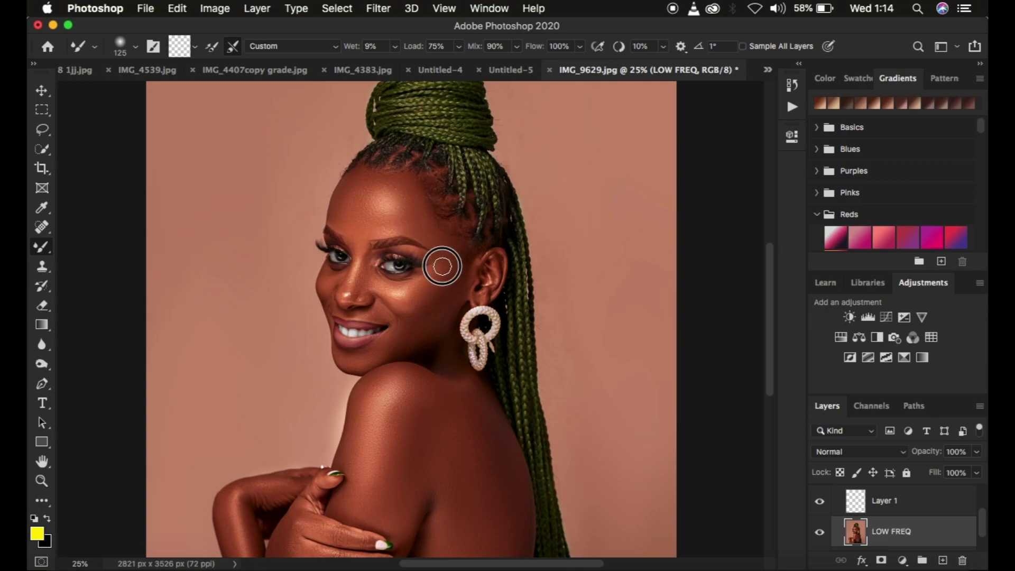
{"action": "left_click", "coordinate": [418, 323], "text": "alt"}
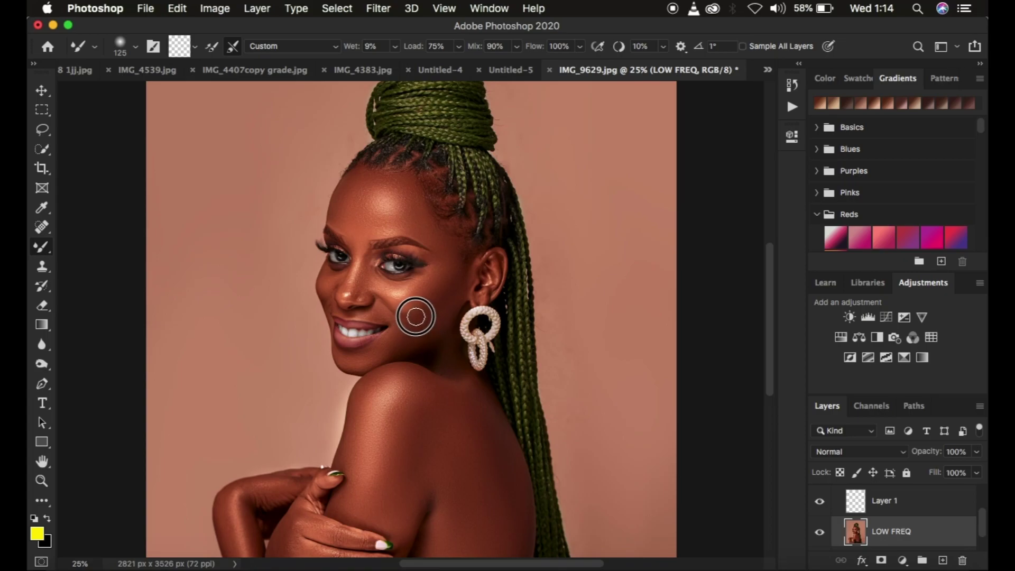
{"action": "left_click", "coordinate": [370, 357], "text": "alt"}
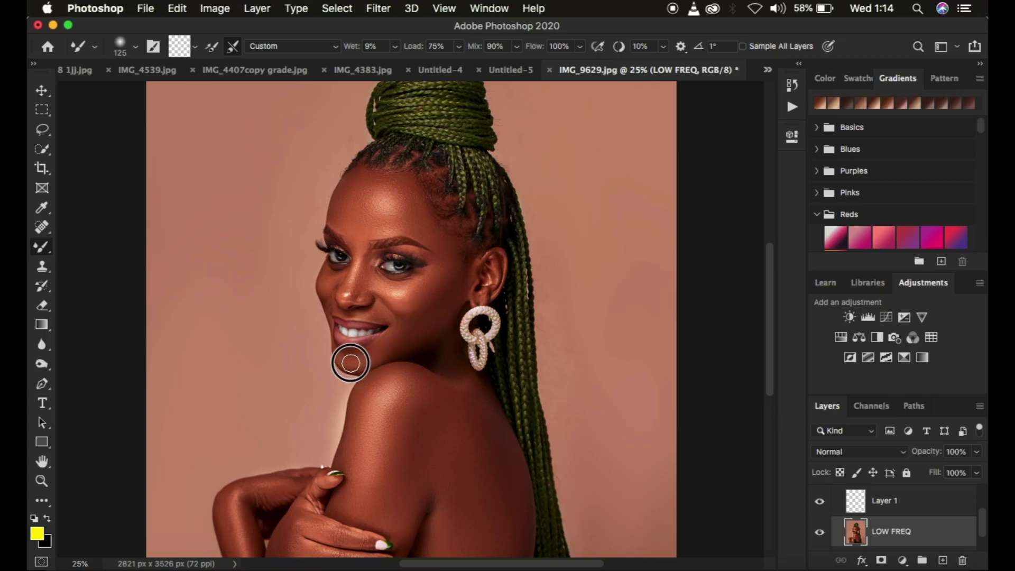
Blend skin tones across the cheek and forehead, then hide HIGH FREQ to view the base
{"action": "mouse_move", "coordinate": [430, 318]}
{"action": "left_mouse_down"}
{"action": "mouse_move", "coordinate": [403, 337]}
{"action": "mouse_move", "coordinate": [420, 298]}
{"action": "mouse_move", "coordinate": [448, 284]}
{"action": "mouse_move", "coordinate": [404, 294]}
{"action": "left_mouse_up"}
{"action": "mouse_move", "coordinate": [381, 174]}
{"action": "left_mouse_down"}
{"action": "mouse_move", "coordinate": [355, 180]}
{"action": "mouse_move", "coordinate": [351, 197]}
{"action": "mouse_move", "coordinate": [379, 203]}
{"action": "left_mouse_up"}
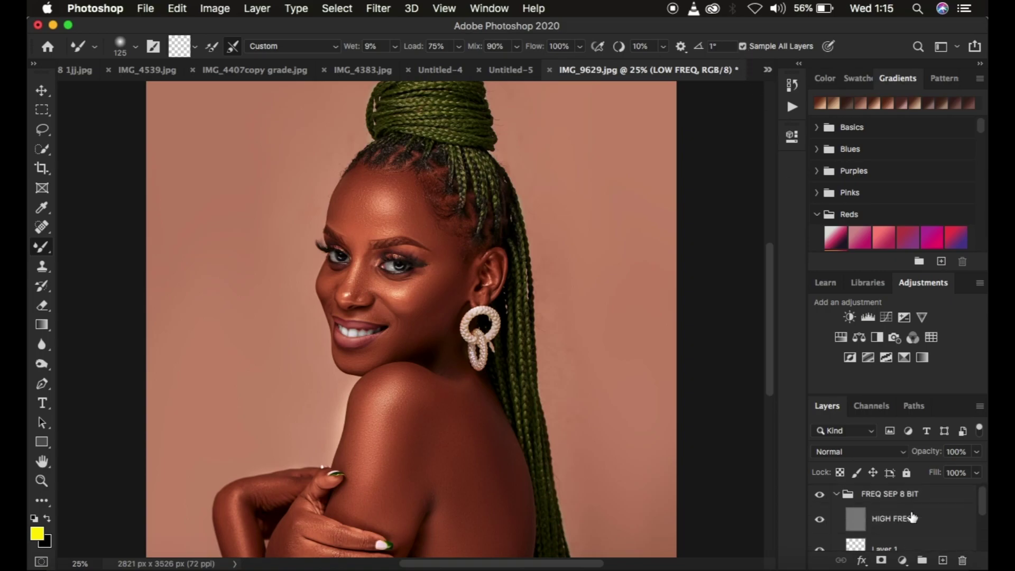
{"action": "left_click", "coordinate": [821, 522]}
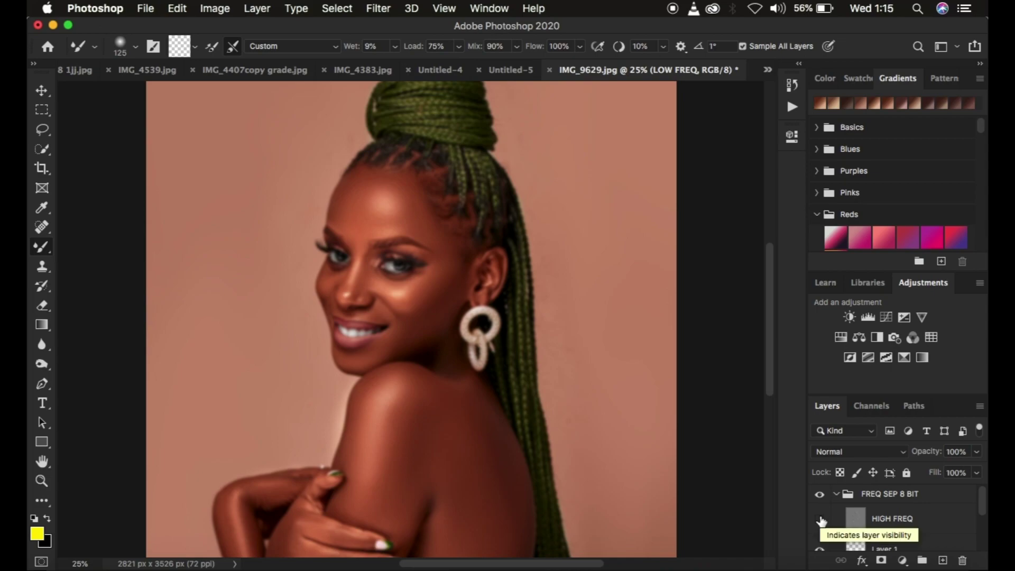
Smooth the shoulder with a larger brush, then show HIGH FREQ and blend the shoulder again
{"action": "key", "text": "bracketright"}
{"action": "key", "text": "bracketright"}
{"action": "key", "text": "bracketright"}
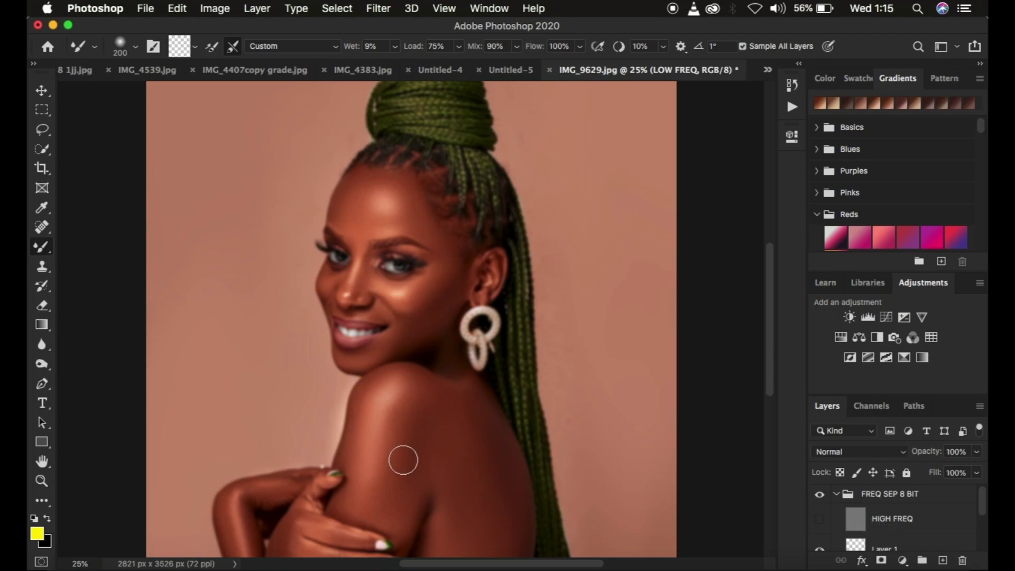
{"action": "left_click_drag", "start_coordinate": [403, 421], "coordinate": [397, 465]}
{"action": "left_click", "coordinate": [821, 522]}
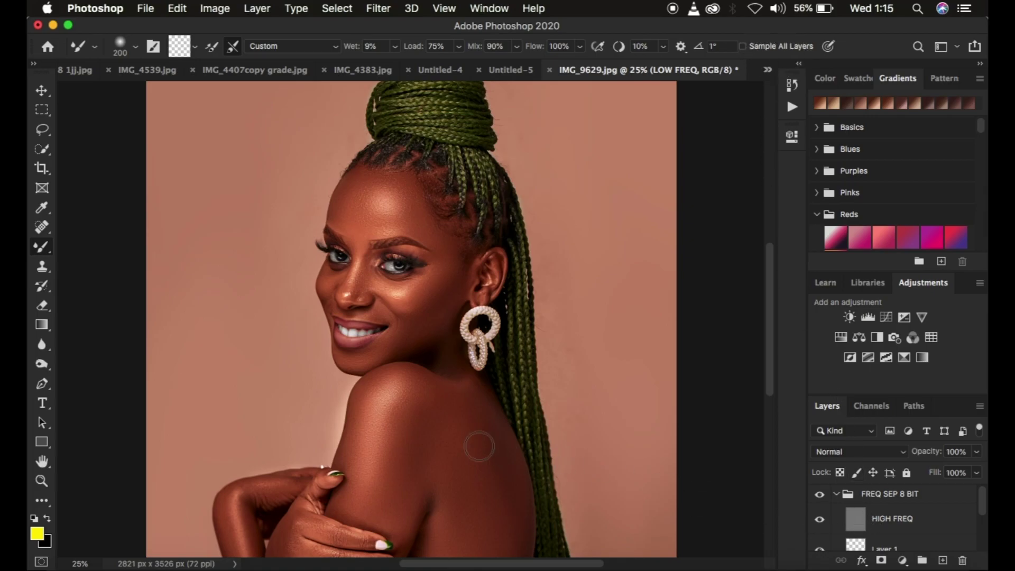
{"action": "mouse_move", "coordinate": [422, 427]}
{"action": "left_mouse_down"}
{"action": "mouse_move", "coordinate": [420, 387]}
{"action": "mouse_move", "coordinate": [448, 405]}
{"action": "mouse_move", "coordinate": [426, 405]}
{"action": "mouse_move", "coordinate": [481, 433]}
{"action": "mouse_move", "coordinate": [512, 496]}
{"action": "mouse_move", "coordinate": [485, 433]}
{"action": "mouse_move", "coordinate": [506, 483]}
{"action": "mouse_move", "coordinate": [471, 530]}
{"action": "mouse_move", "coordinate": [390, 393]}
{"action": "mouse_move", "coordinate": [414, 374]}
{"action": "mouse_move", "coordinate": [412, 436]}
{"action": "mouse_move", "coordinate": [397, 390]}
{"action": "left_mouse_up"}
Blend the shoulder skin with Mixer Brush strokes on LOW FREQ, with Sample All Layers enabled
{"action": "scroll", "coordinate": [921, 519], "scroll_direction": "down", "scroll_amount": 1}
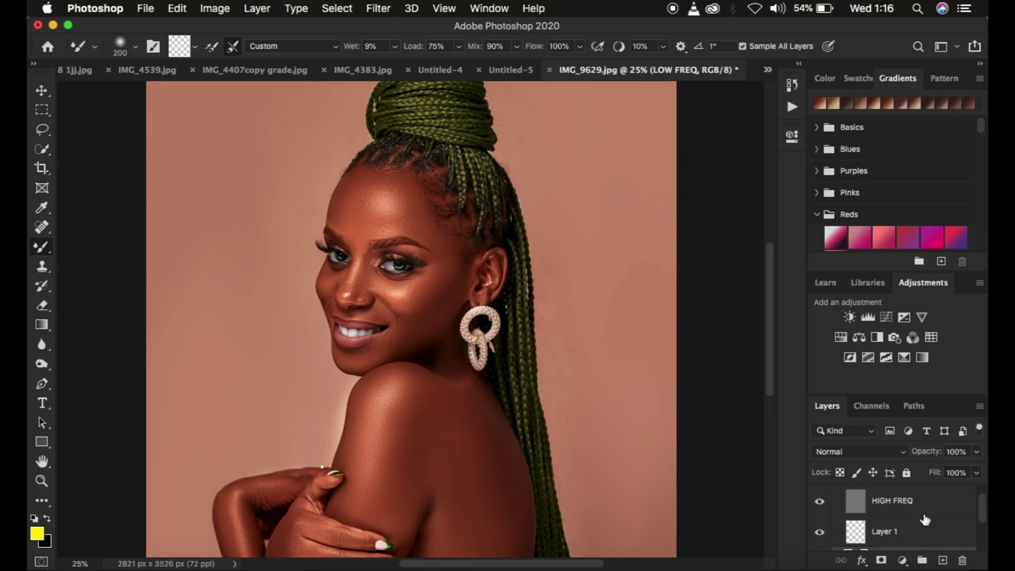
{"action": "scroll", "coordinate": [925, 520], "scroll_direction": "up", "scroll_amount": 1}
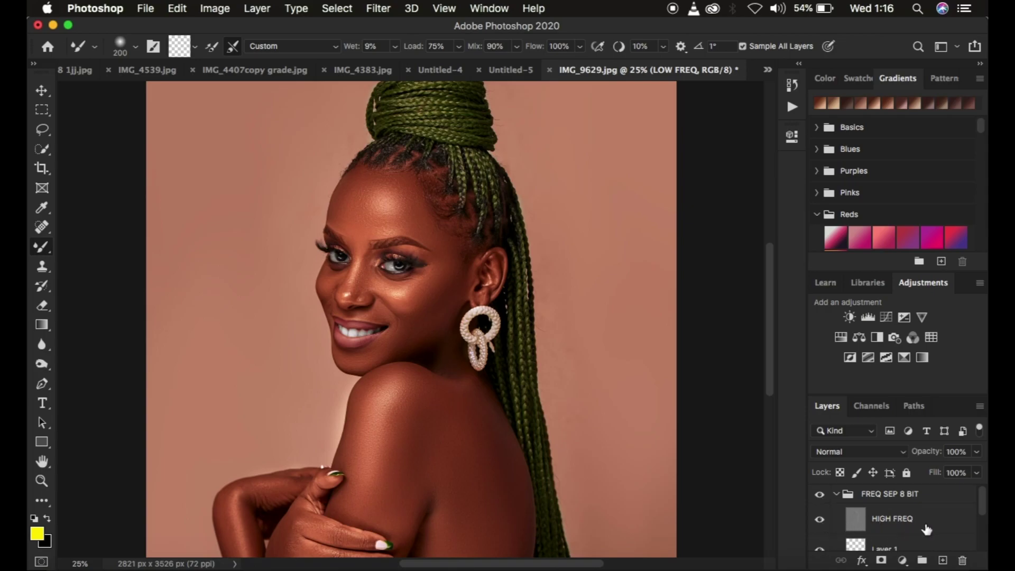
{"action": "scroll", "coordinate": [927, 530], "scroll_direction": "down", "scroll_amount": 2}
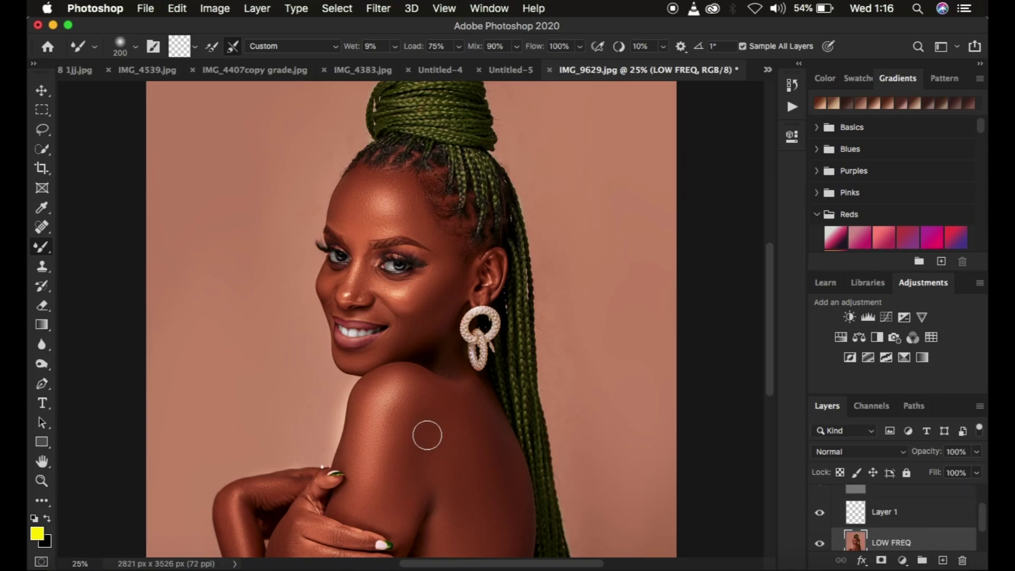
{"action": "mouse_move", "coordinate": [391, 400]}
{"action": "left_mouse_down"}
{"action": "mouse_move", "coordinate": [385, 426]}
{"action": "mouse_move", "coordinate": [399, 393]}
{"action": "mouse_move", "coordinate": [375, 439]}
{"action": "mouse_move", "coordinate": [398, 458]}
{"action": "mouse_move", "coordinate": [373, 402]}
{"action": "mouse_move", "coordinate": [465, 449]}
{"action": "left_mouse_up"}
{"action": "left_click", "coordinate": [424, 413]}
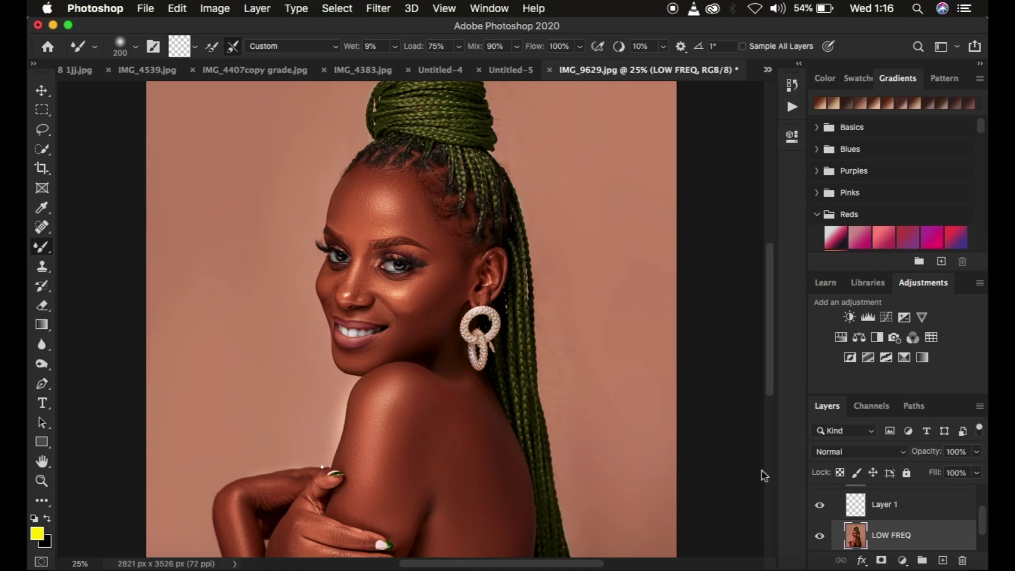
{"action": "scroll", "coordinate": [927, 523], "scroll_direction": "up", "scroll_amount": 2}
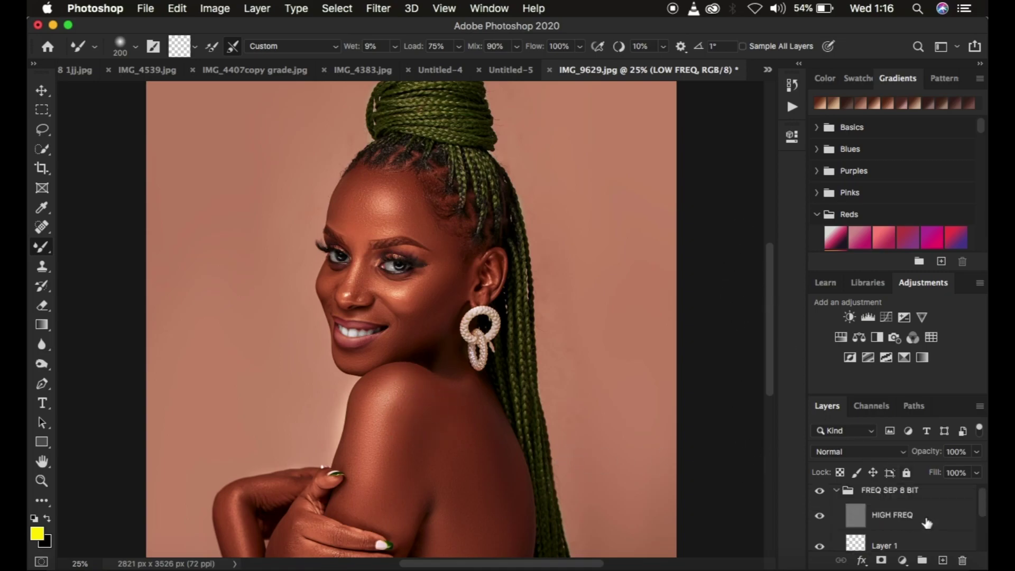
{"action": "left_click", "coordinate": [742, 46]}
Hide the HIGH FREQ layer and zoom out to review the whole smoothed portrait
{"action": "left_click", "coordinate": [820, 517]}
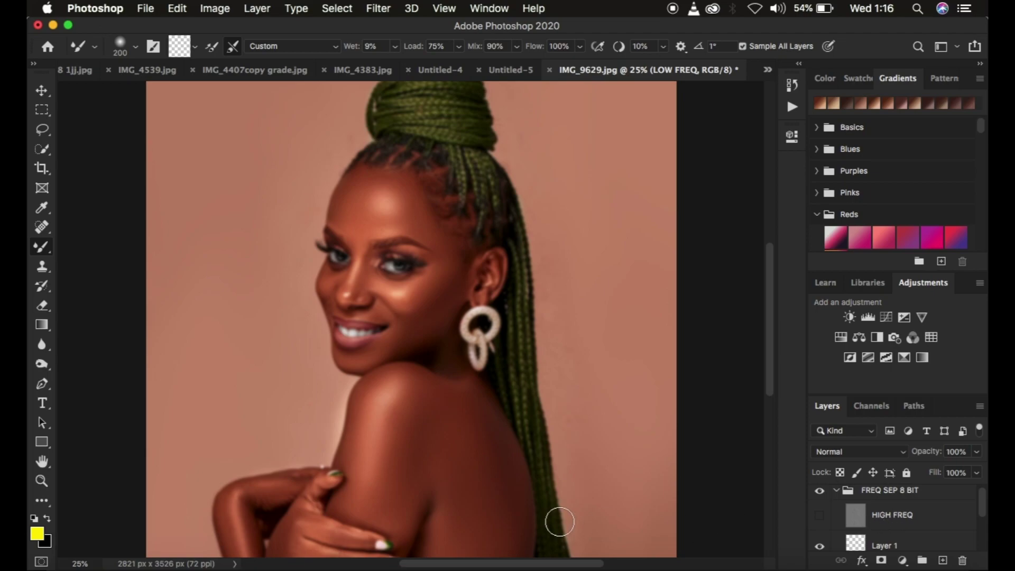
{"action": "scroll", "coordinate": [928, 533], "scroll_direction": "down", "scroll_amount": 3}
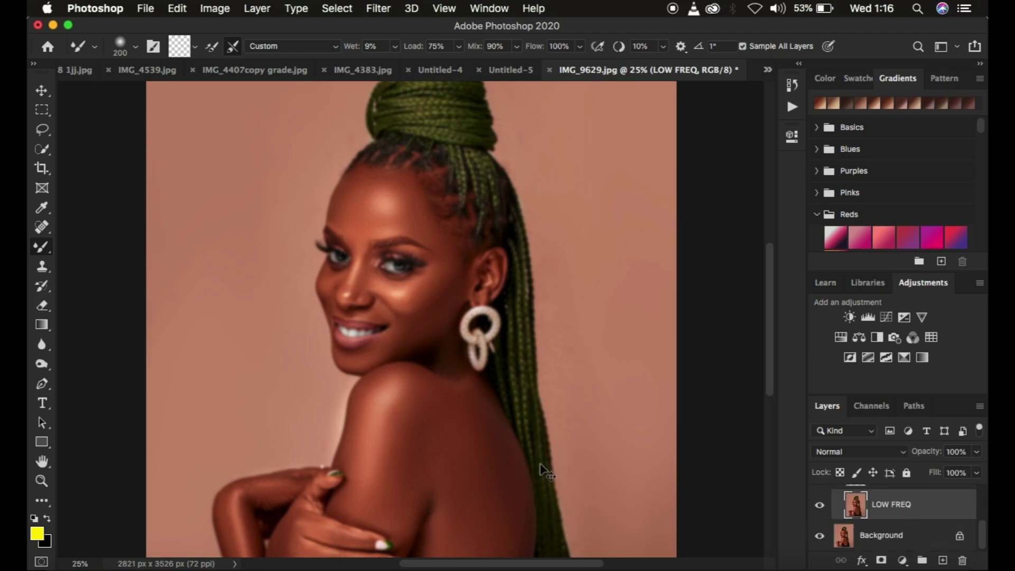
{"action": "key", "text": "super+minus"}
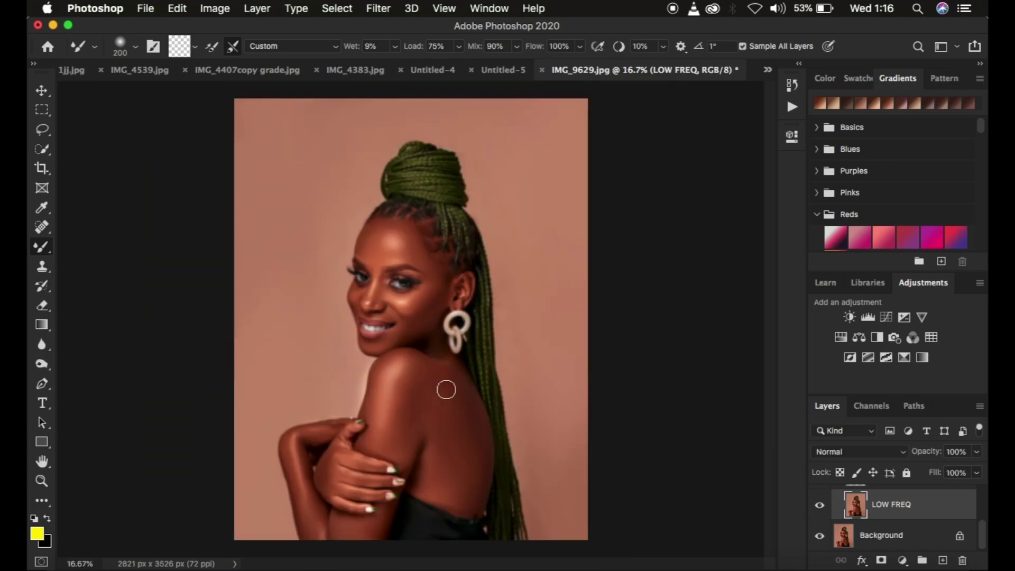